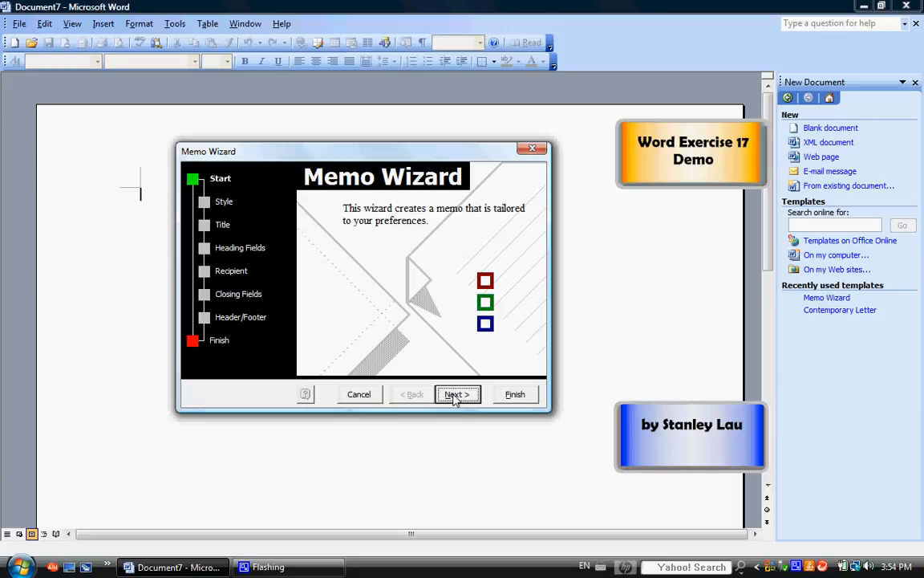
Choose the Contemporary style for the memo and accept Interoffice Memo as its title
left_click(455, 395)
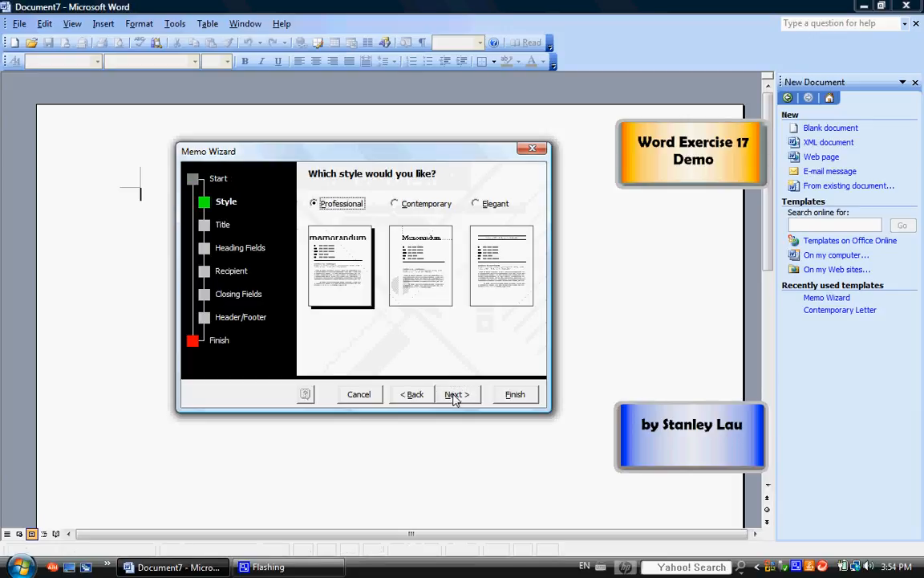
left_click(396, 204)
left_click(477, 204)
left_click(393, 204)
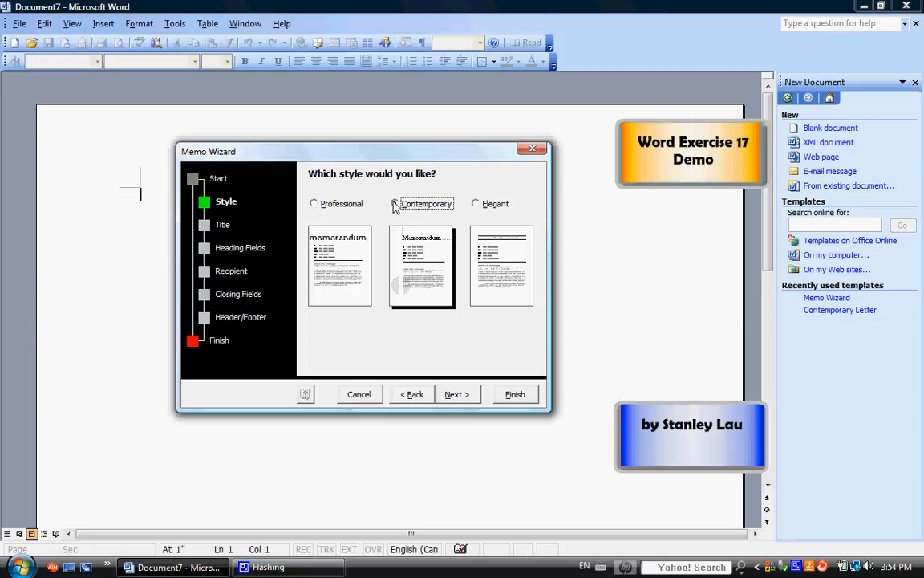
left_click(325, 206)
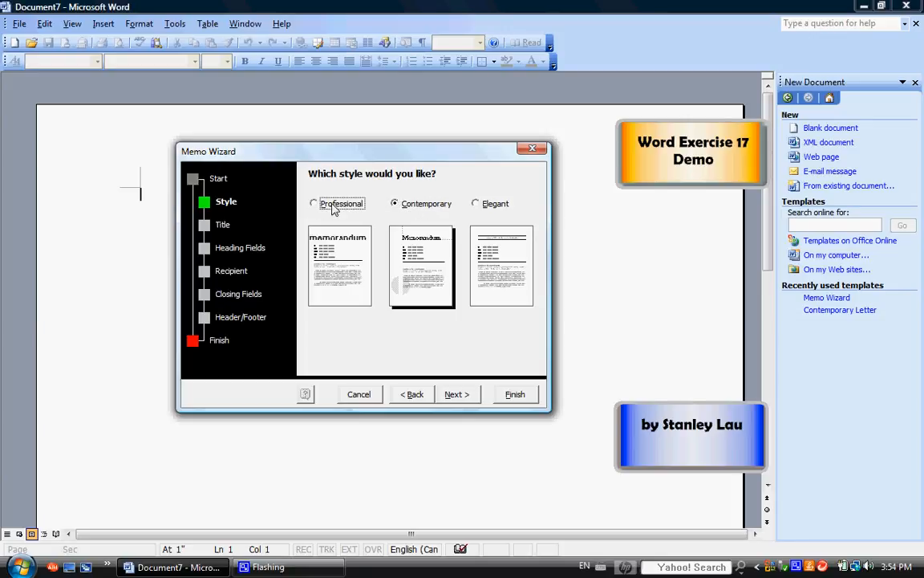
left_click(415, 207)
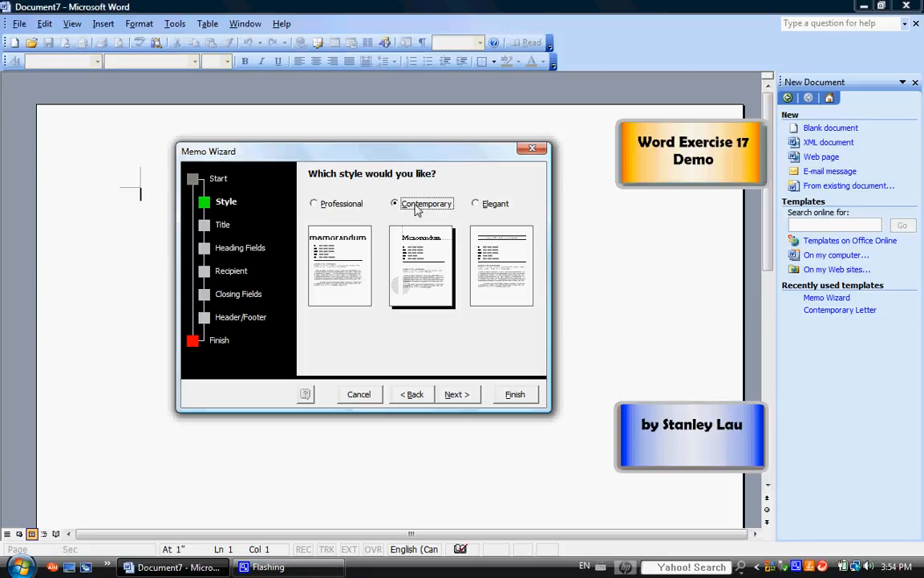
left_click(458, 395)
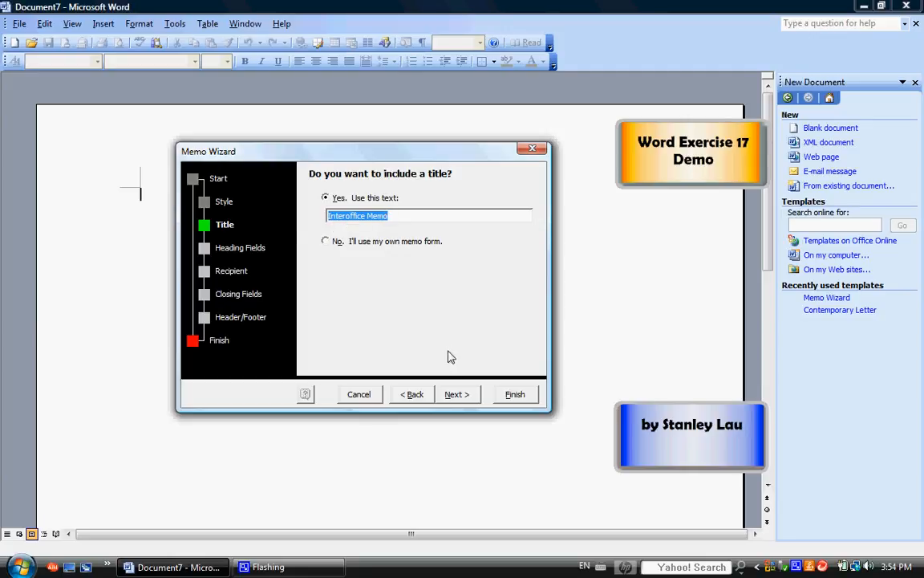
left_click(456, 395)
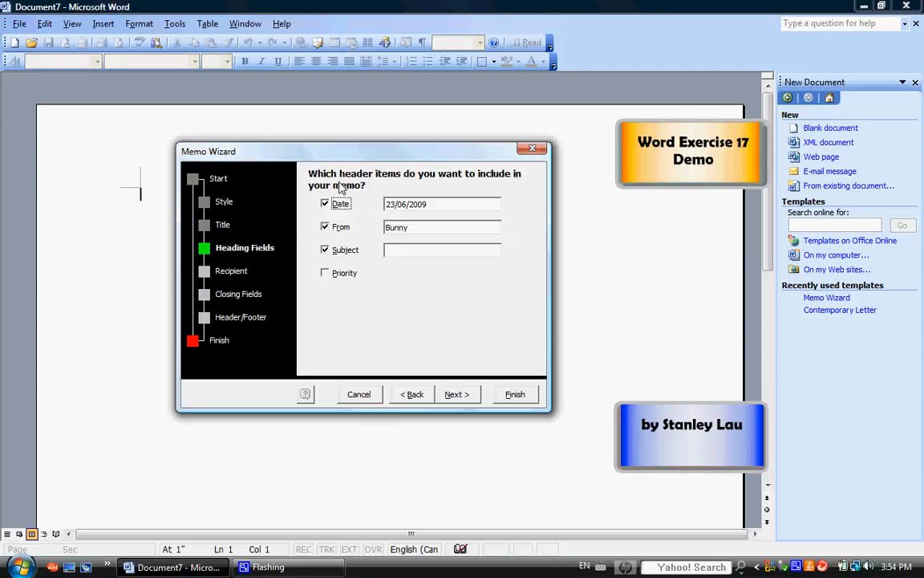
Fill in the memo heading with the date 7/5/2000, the sender's full name and the subject "Our new Computer Network"
double_click(389, 203)
left_click_drag(448, 204, 352, 206)
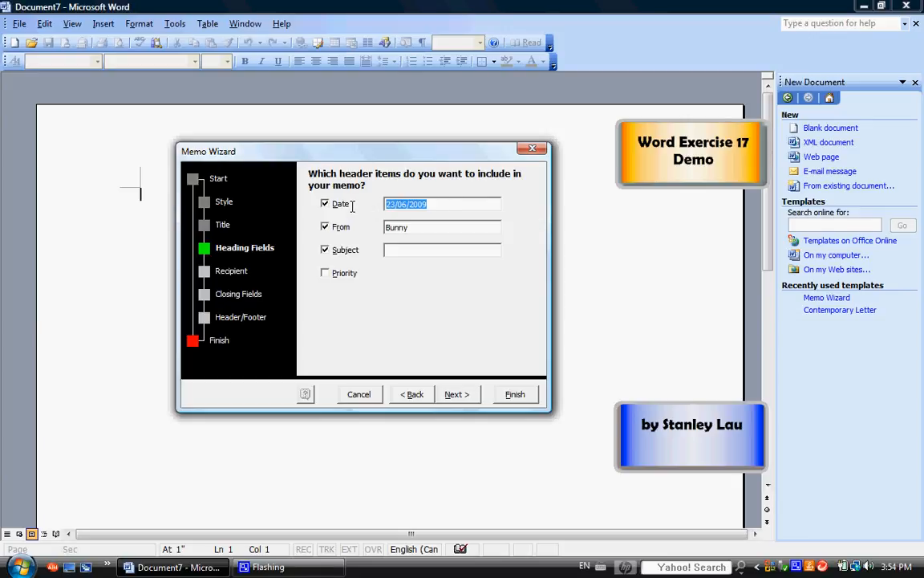
type("7/5/200")
double_click(420, 227)
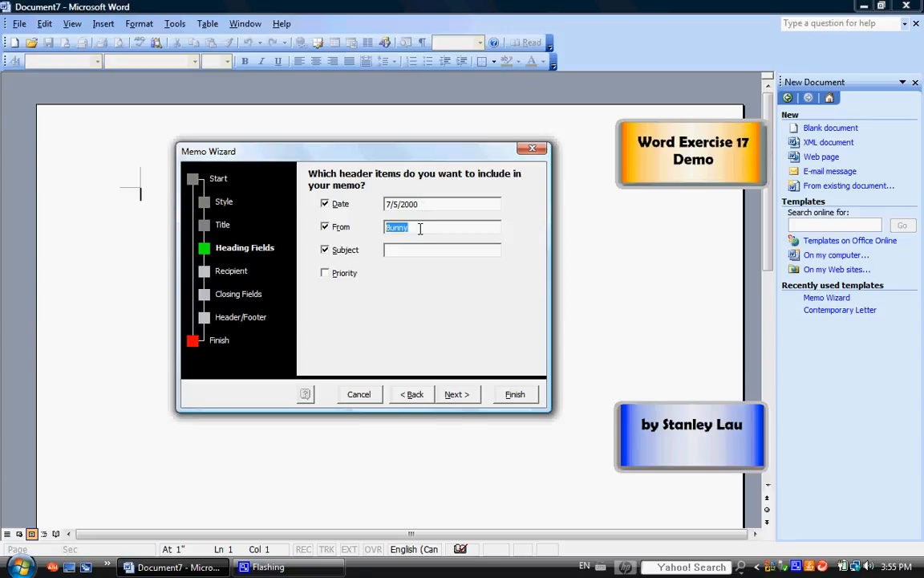
left_click(393, 249)
left_click(461, 396)
Address the memo to "All staff" with a copy to "Administrator"
left_click(372, 224)
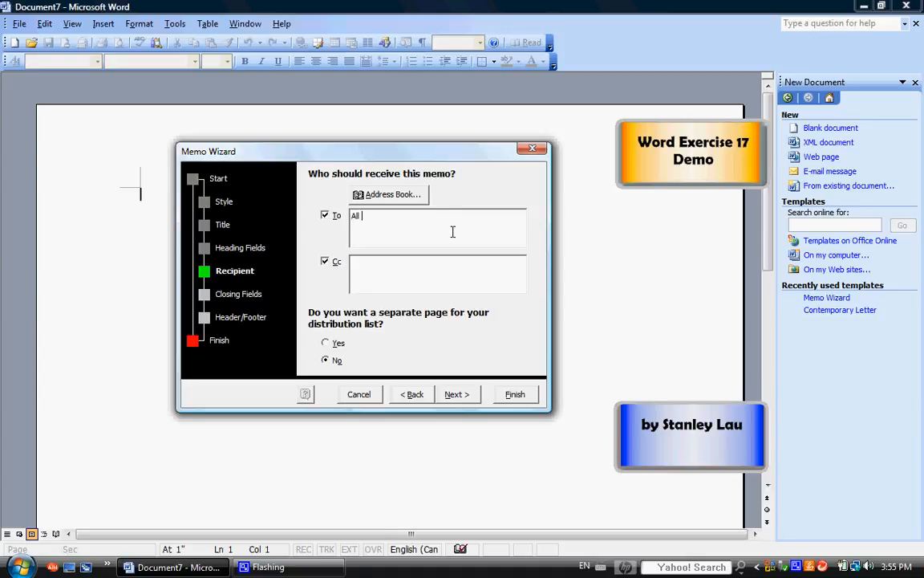
type("All staff")
left_click(400, 270)
type("Administrator")
left_click(457, 394)
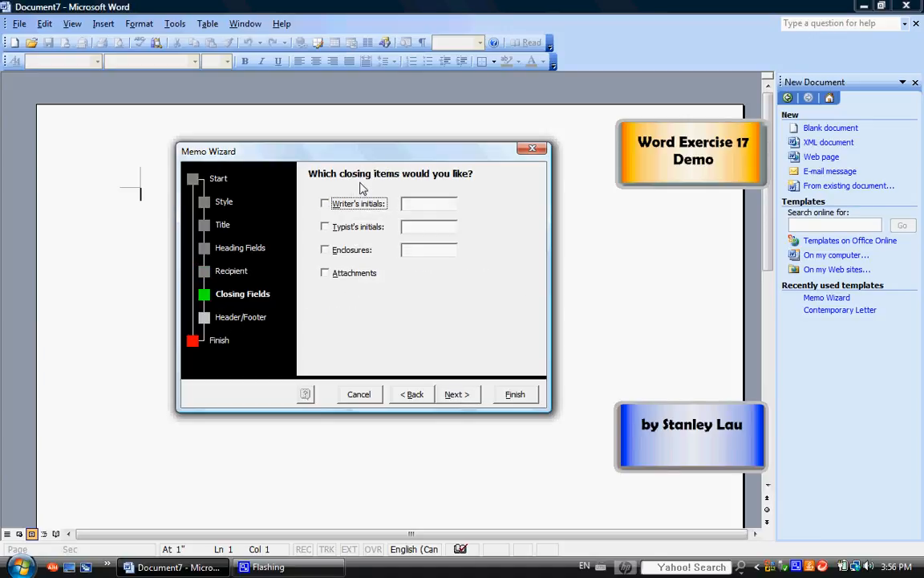
left_click(326, 252)
left_click(326, 251)
left_click(406, 250)
left_click(325, 251)
left_click(325, 229)
left_click(325, 205)
left_click(326, 205)
left_click(325, 228)
Skip the closing items, exclude the topic from the header after the first page, and generate the memo
left_click(461, 396)
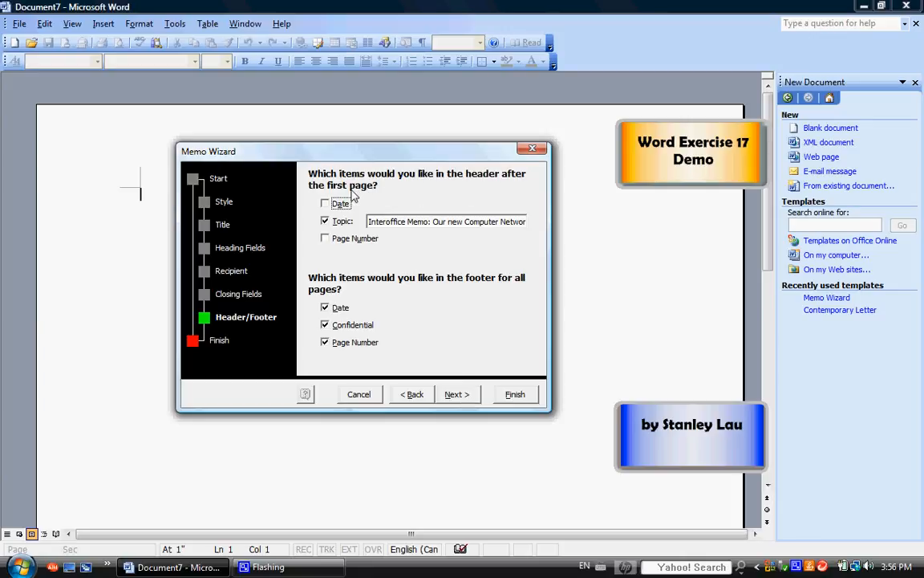
left_click(324, 221)
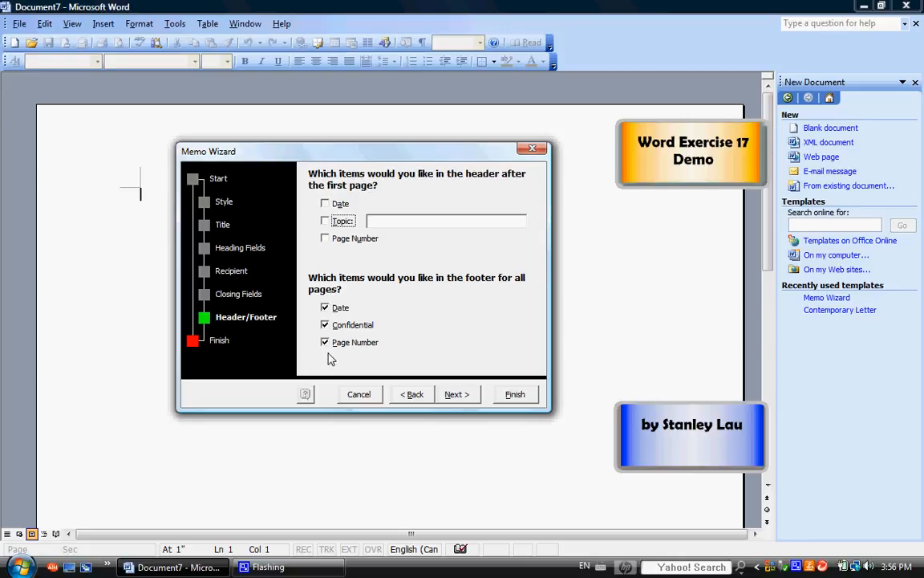
left_click(464, 396)
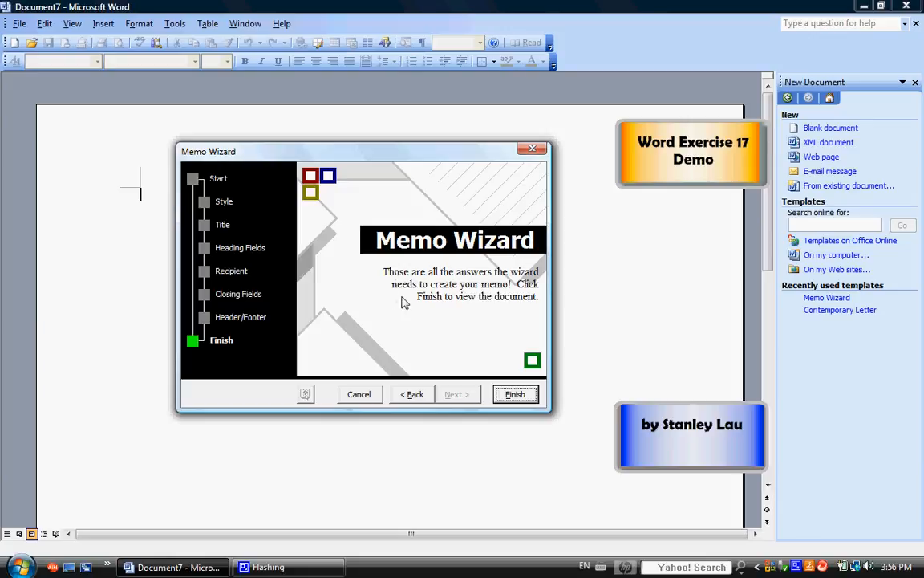
left_click(515, 395)
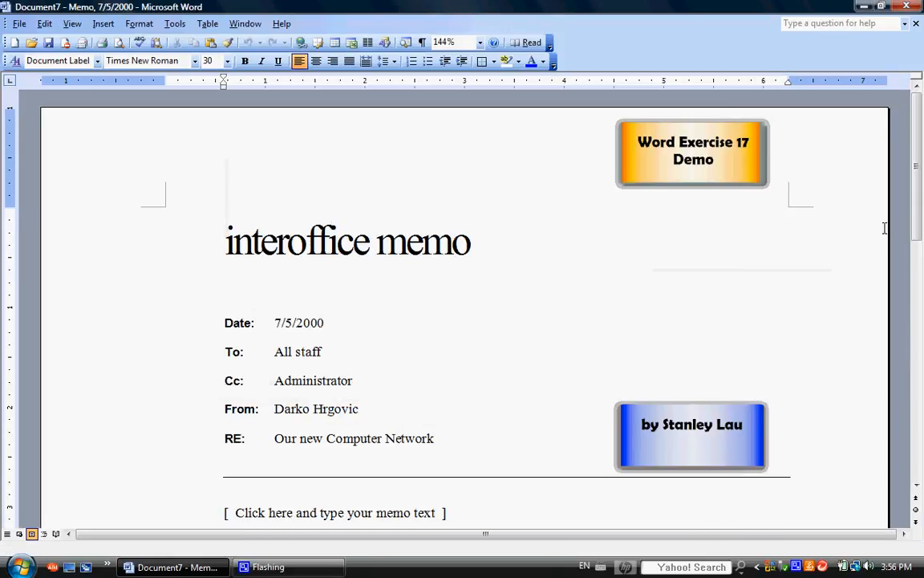
Replace the memo text placeholder with "Please be patient while we work out the bugs in our new computer network"
left_click_drag(916, 229, 919, 255)
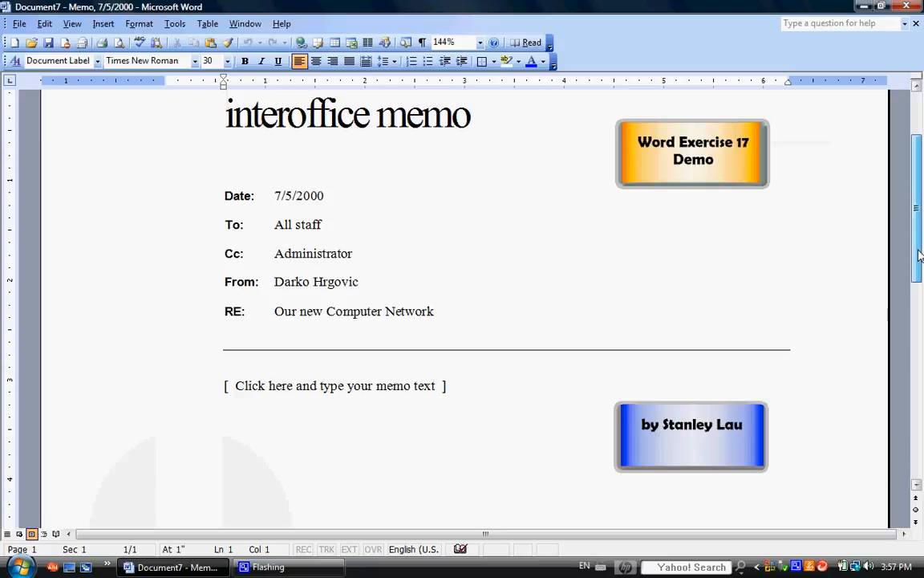
left_click_drag(920, 255, 921, 232)
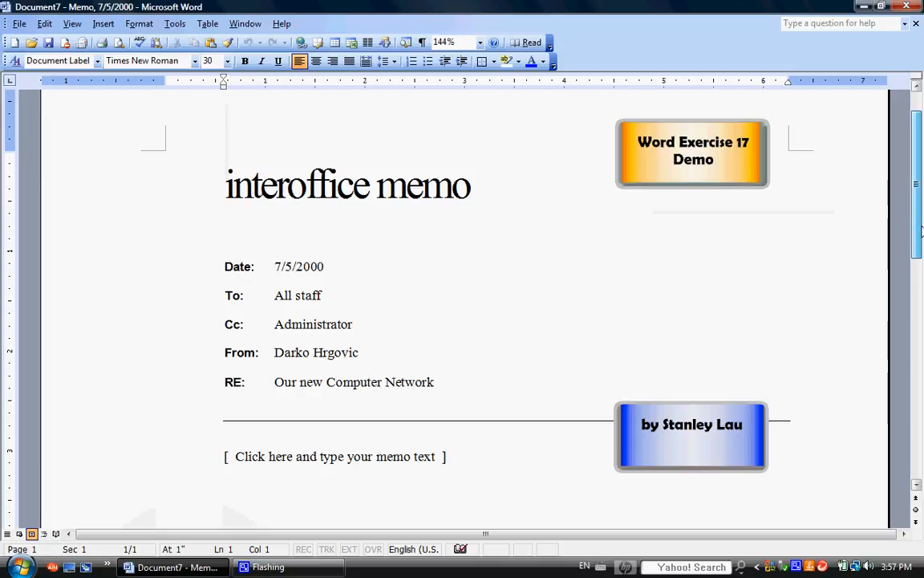
scroll(441, 441, "down", 3)
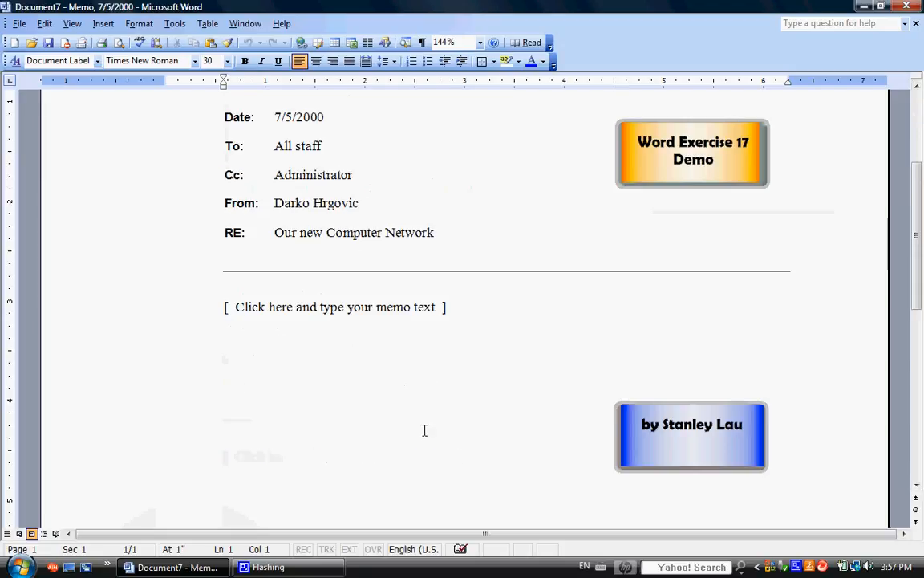
left_click(340, 315)
type("P")
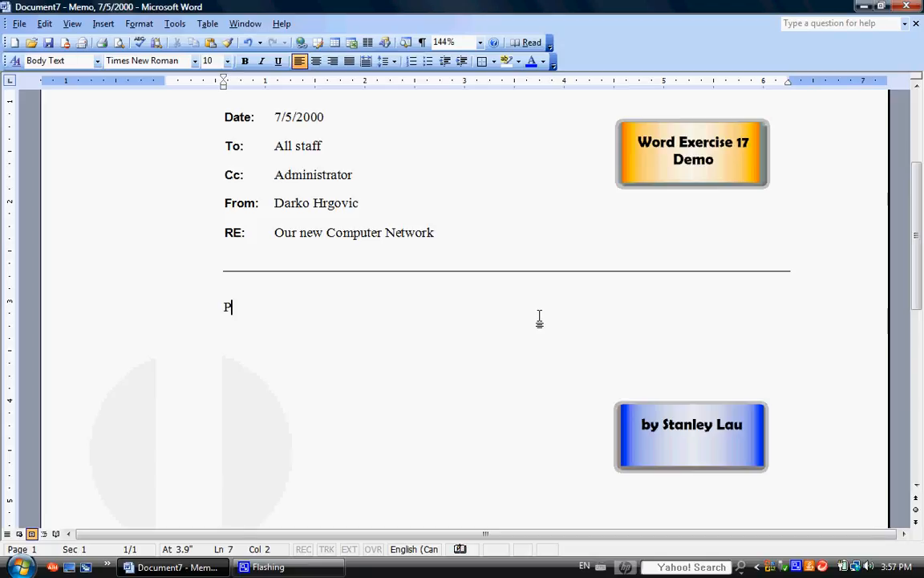
type("lease be patient w")
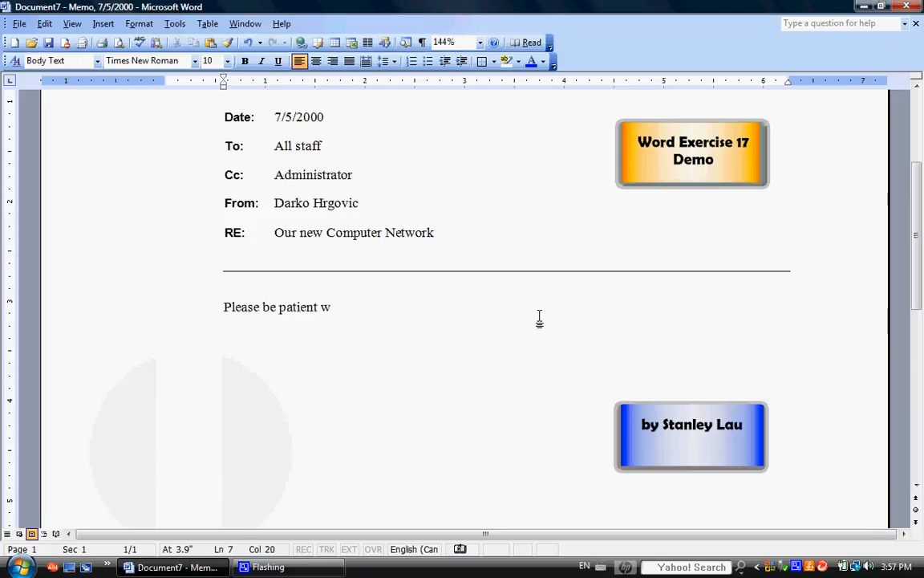
type("hile we work ou")
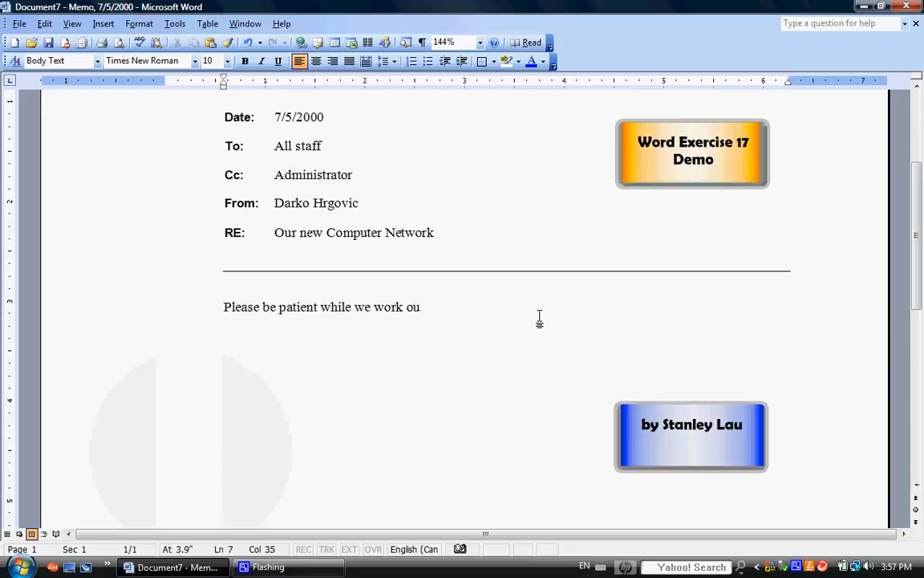
type("t the bugs in our new")
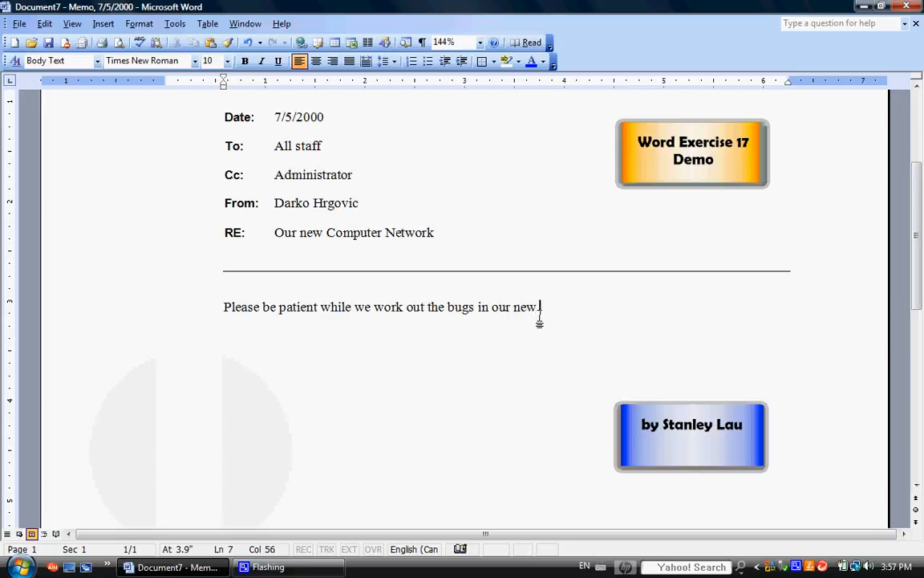
type(".computer netweo")
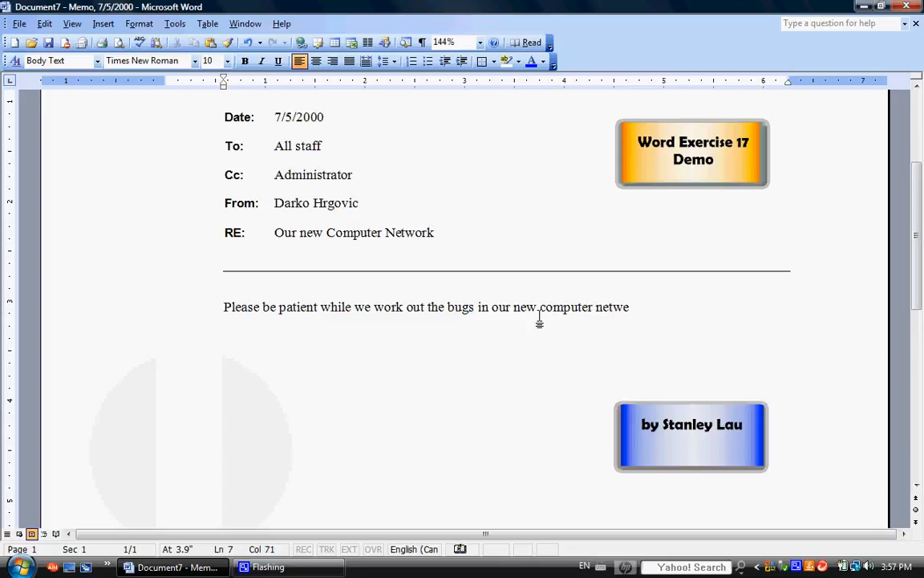
key("BackSpace")
key("BackSpace")
type("ork.  If you notice any")
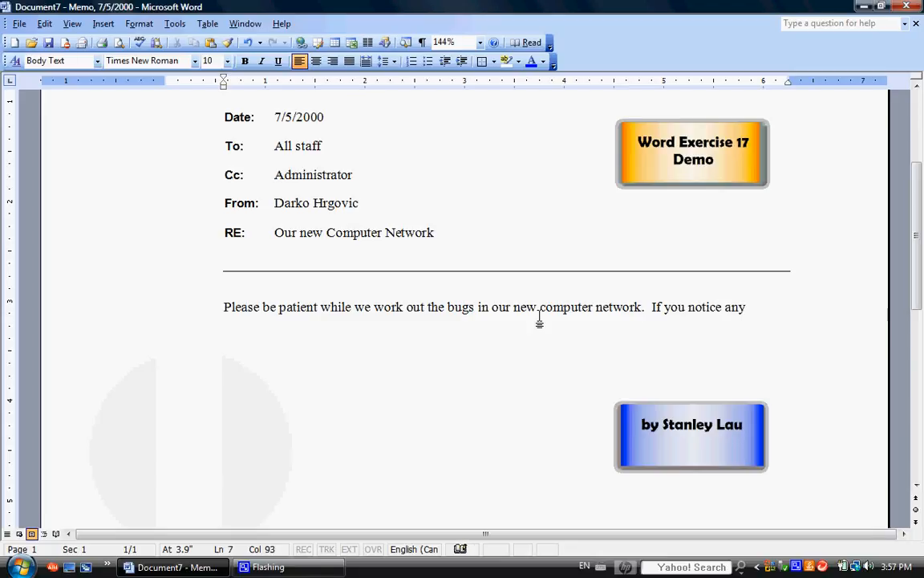
type(" problems")
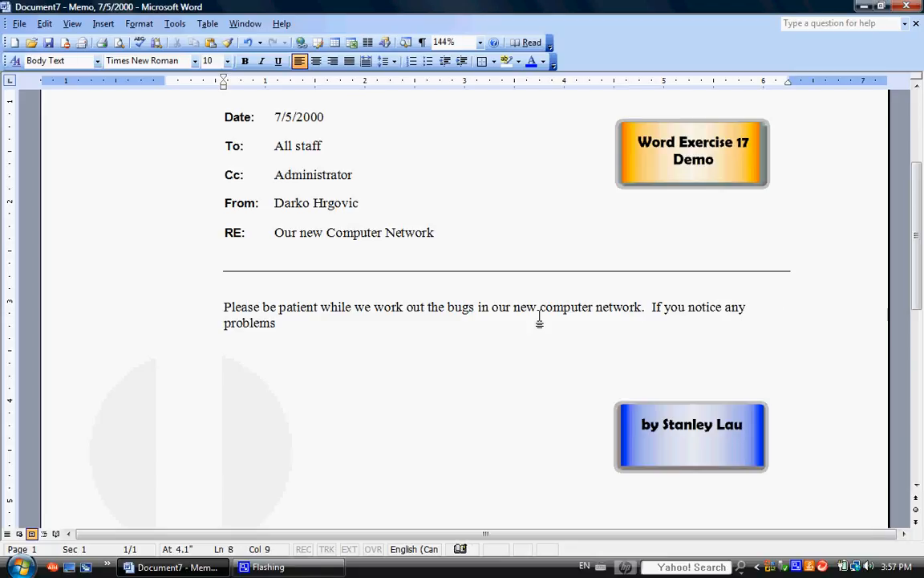
type(", pl")
End the first sentence with a period and add "If you notice any problems, please jot them down and email them to"
type("e jot them")
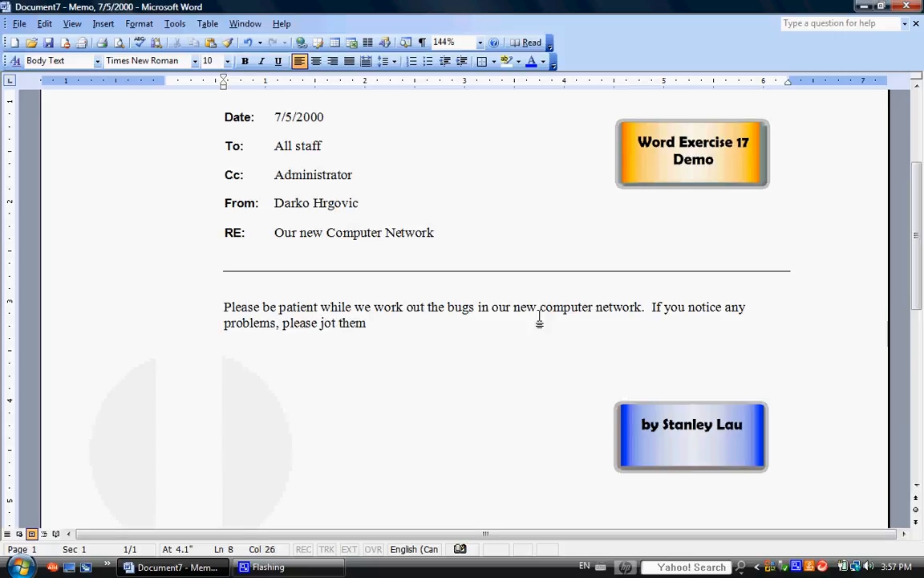
type(" down and e")
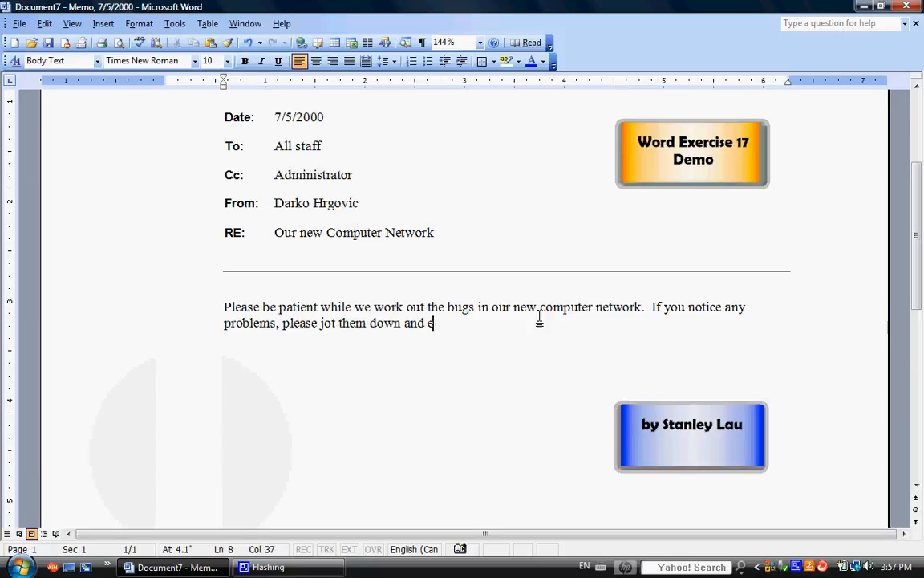
type("mail them to ")
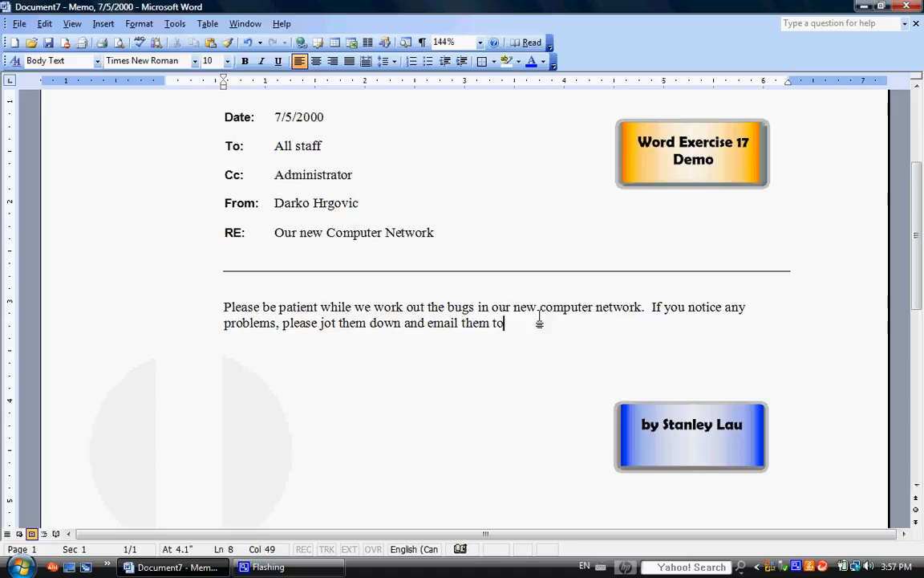
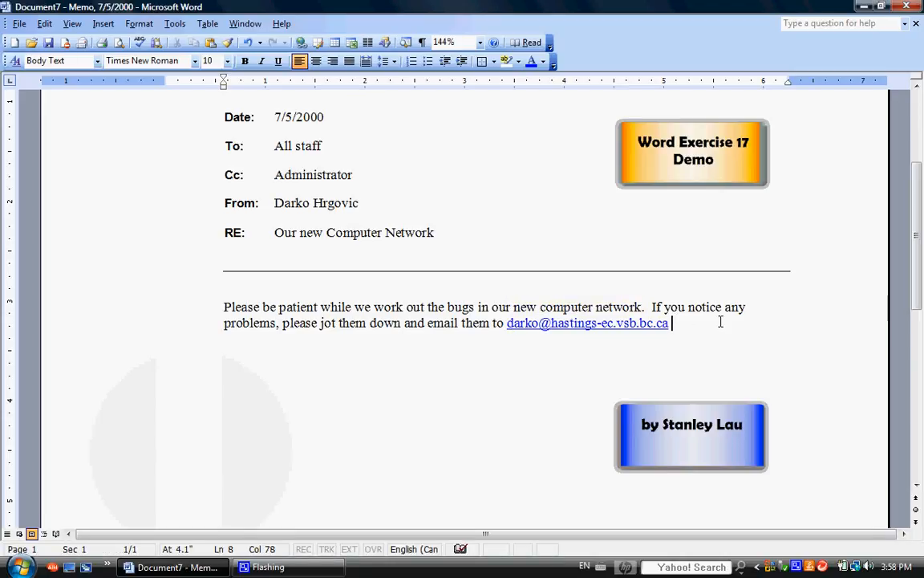
Leave two blank paragraphs below the body text and add the closing line "Thank you for your attention."
key("Return")
key("Return")
key("Return")
type("Thank ")
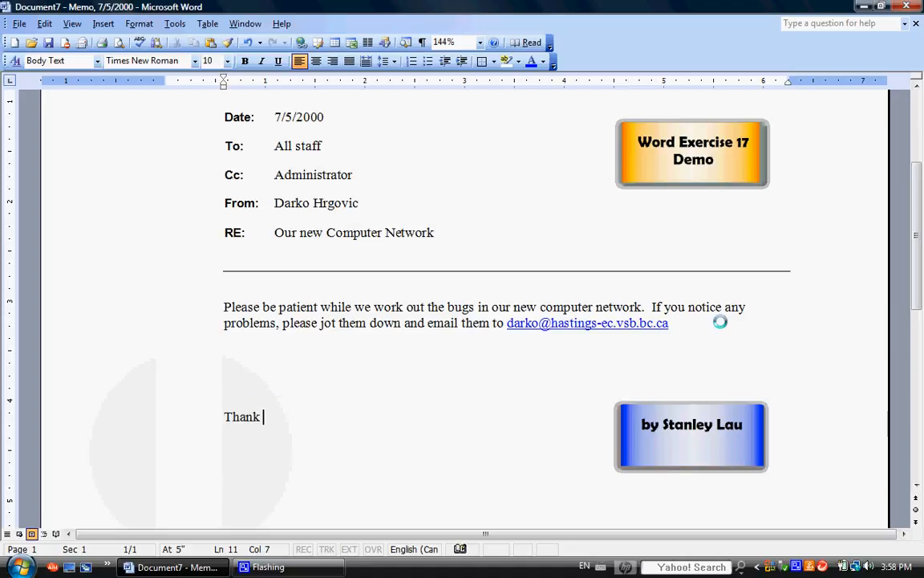
type("you for yo")
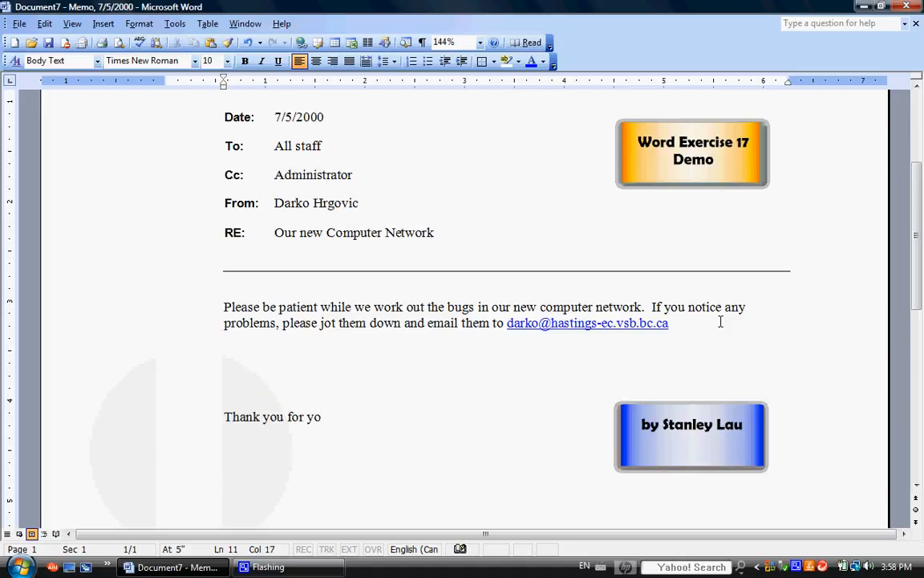
type("ur attention")
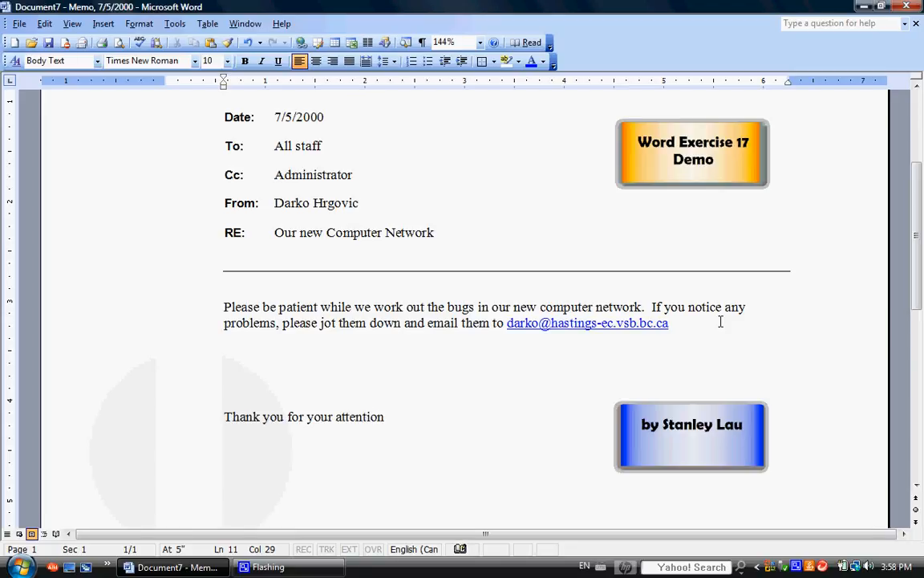
type(".")
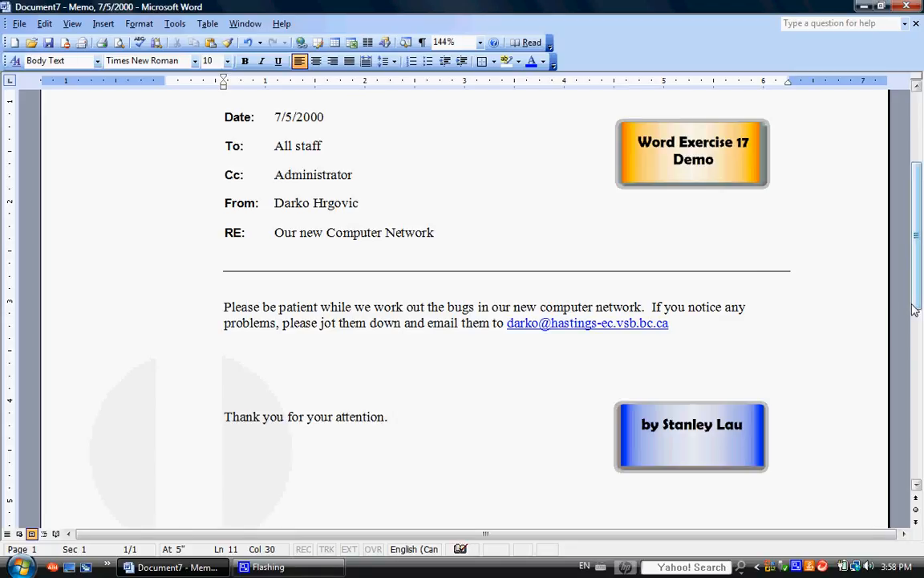
Set the document zoom to 100% and look over the finished memo
mouse_move(915, 306)
left_mouse_down()
mouse_move(922, 457)
mouse_move(916, 290)
left_mouse_up()
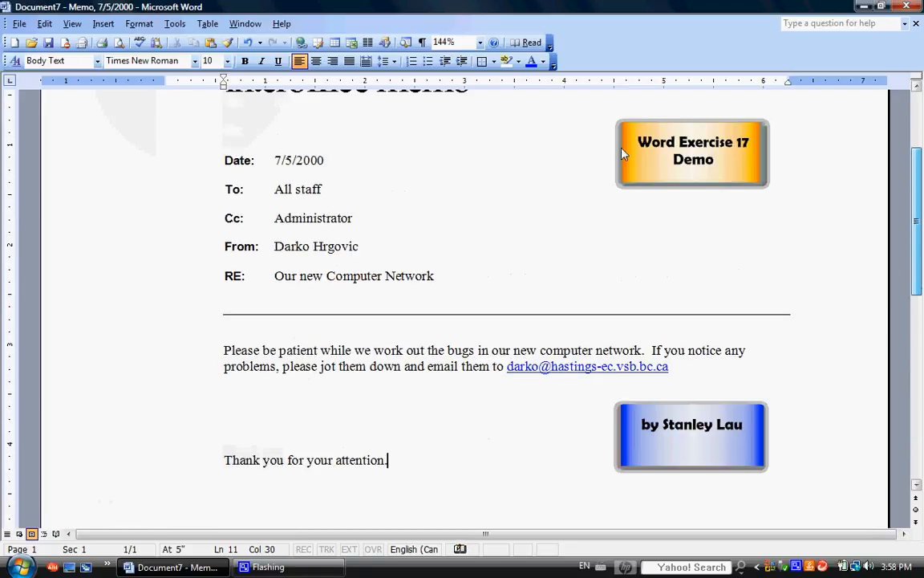
left_click(481, 42)
left_click(458, 91)
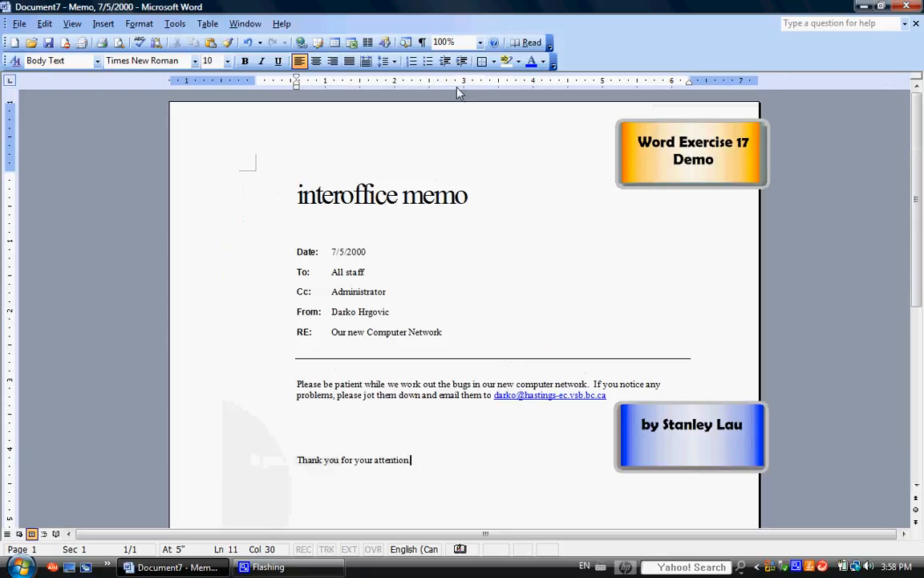
mouse_move(917, 200)
left_mouse_down()
mouse_move(920, 373)
mouse_move(920, 204)
left_mouse_up()
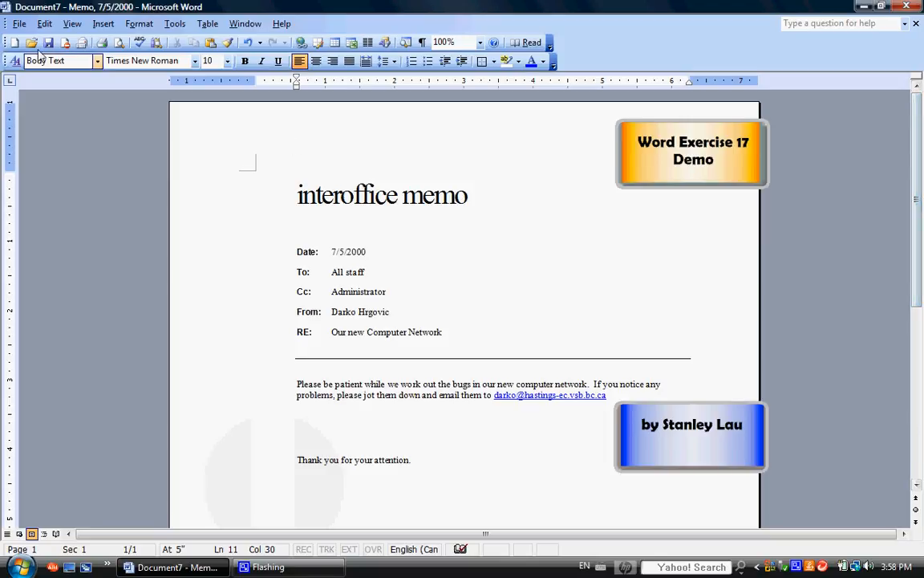
Save the memo as a Word document named "file 17" on Removable Disk (F:)
left_click(20, 24)
left_click(50, 107)
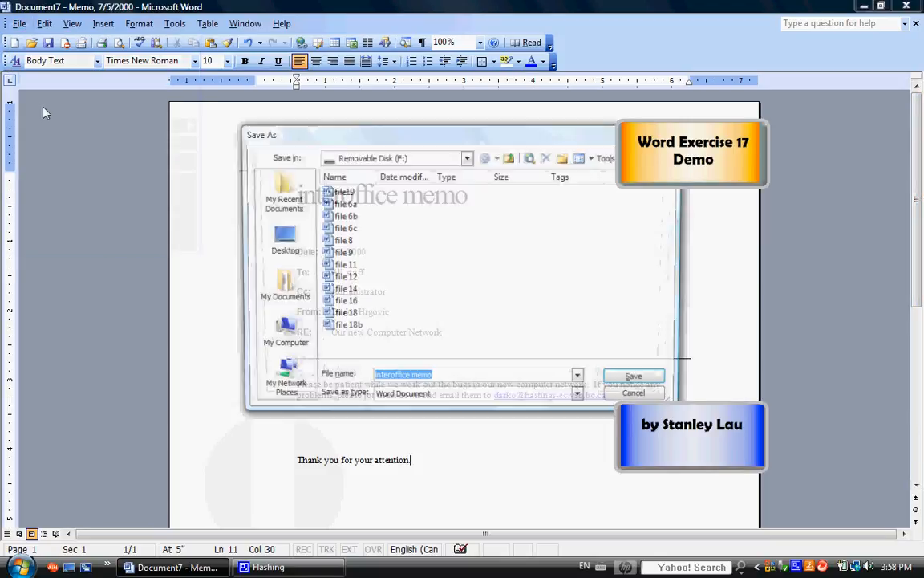
left_click(345, 304)
left_click(405, 379)
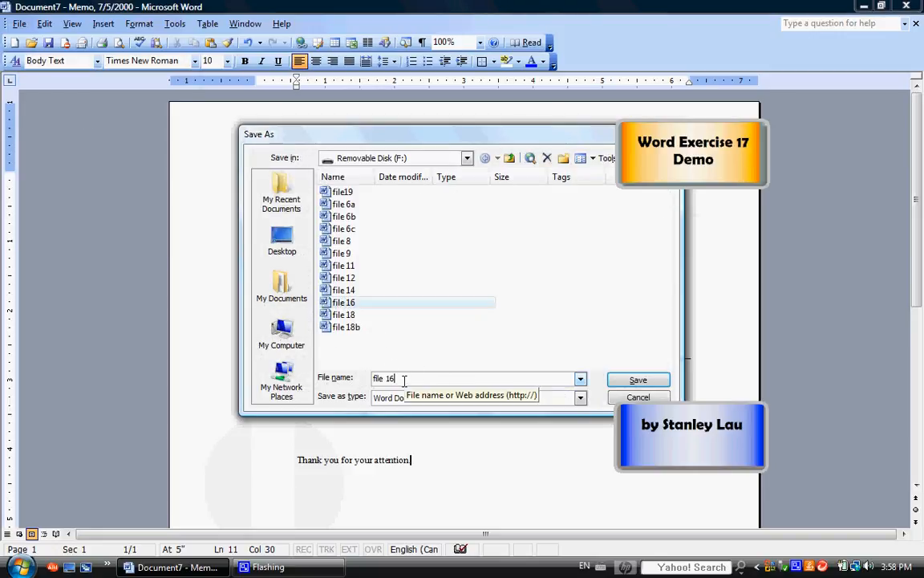
key("BackSpace")
type("7")
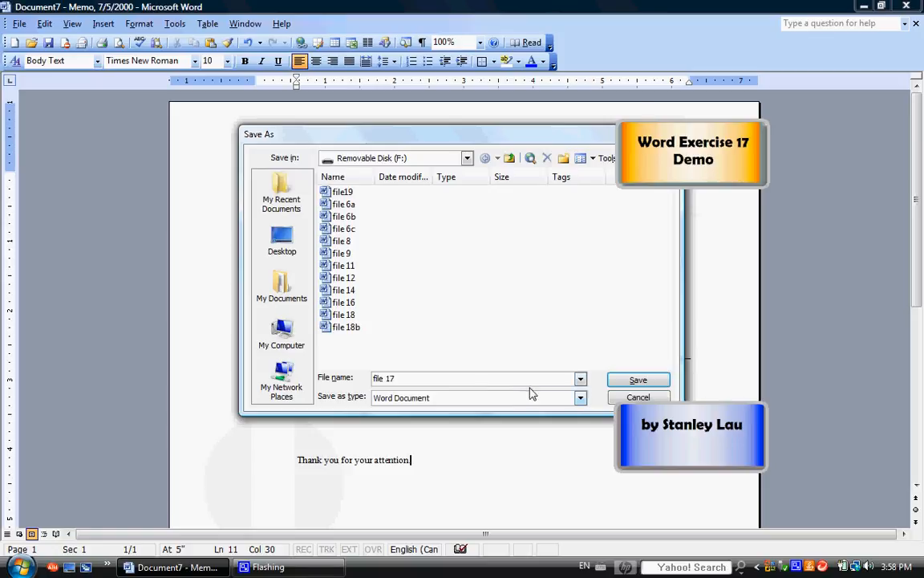
left_click(638, 379)
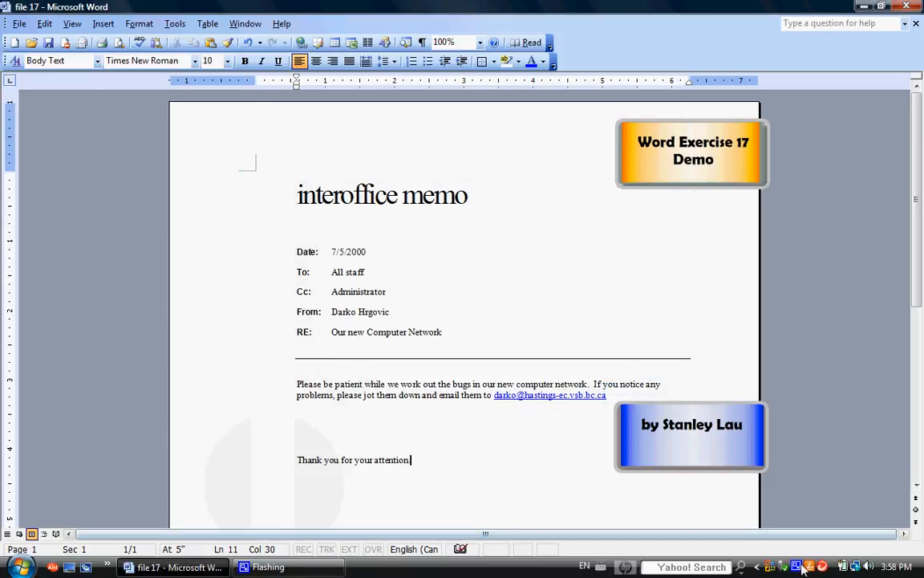